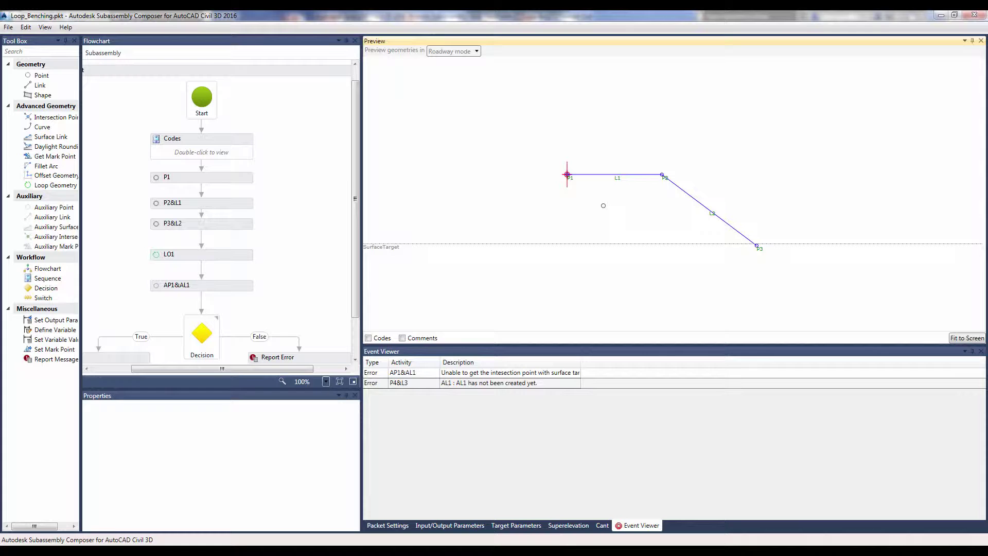
Add a Loop Geometry element and drag the SurfaceTarget well below the first bench.
left_click(66, 187)
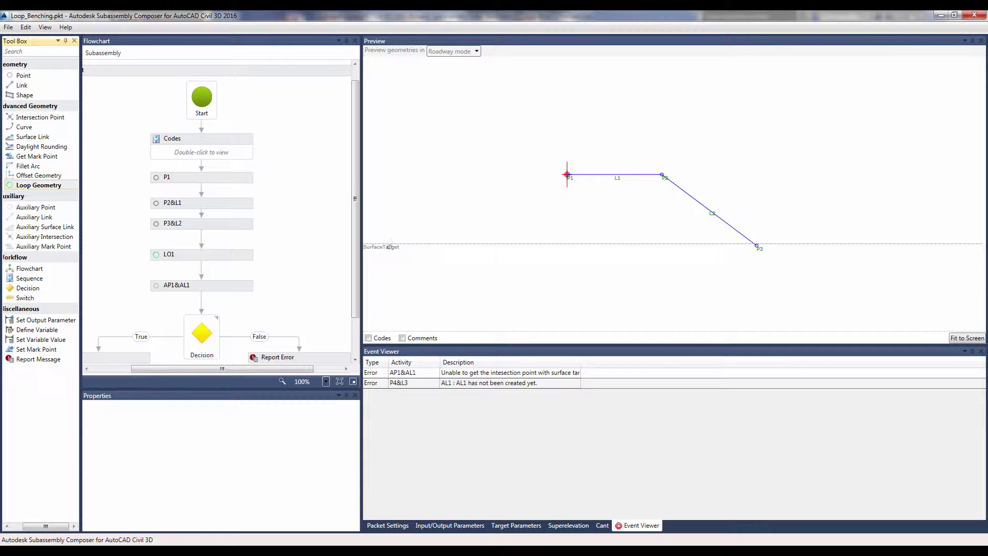
left_click_drag(390, 247, 400, 320)
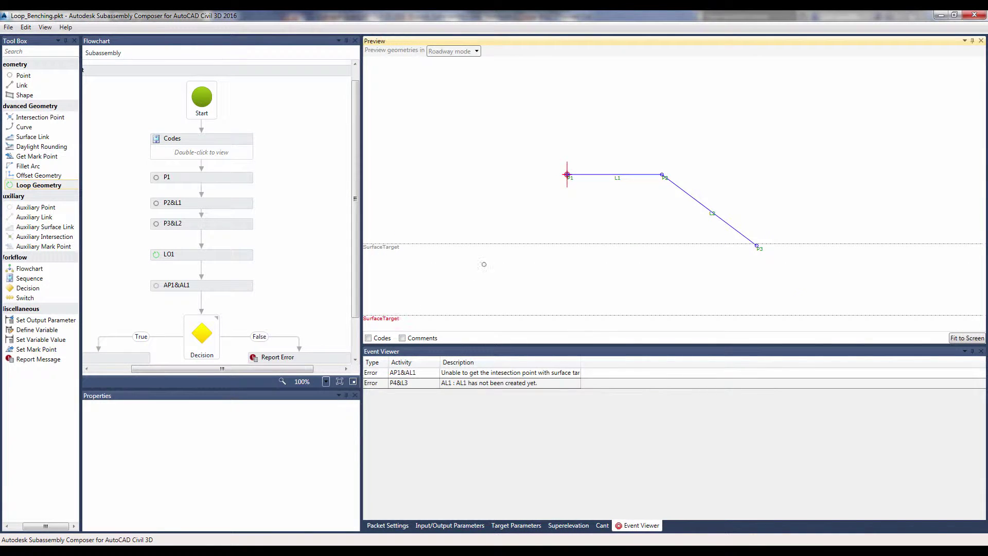
scroll(603, 262, "down", 2)
scroll(607, 239, "down", 2)
scroll(608, 240, "down", 1)
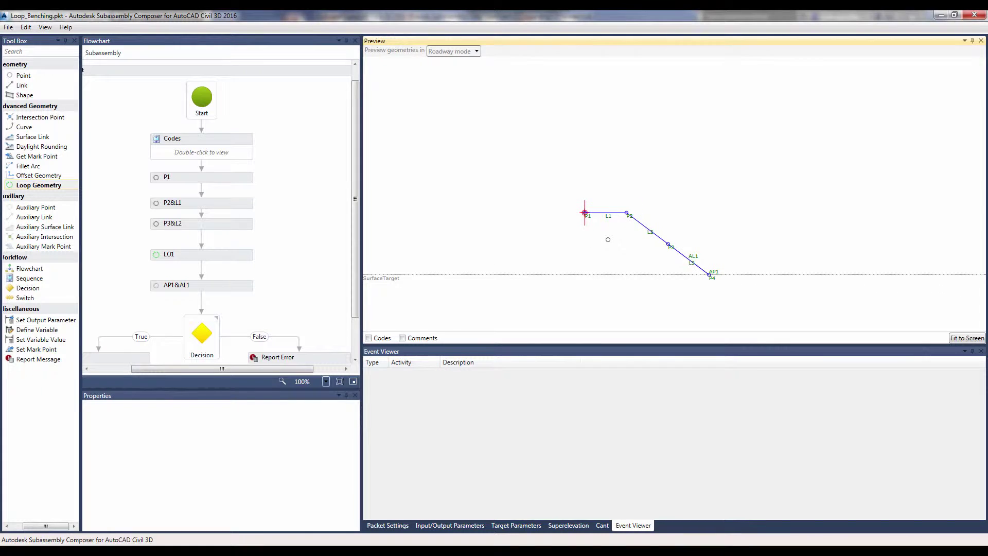
scroll(608, 236, "down", 1)
scroll(608, 237, "down", 2)
scroll(608, 236, "down", 1)
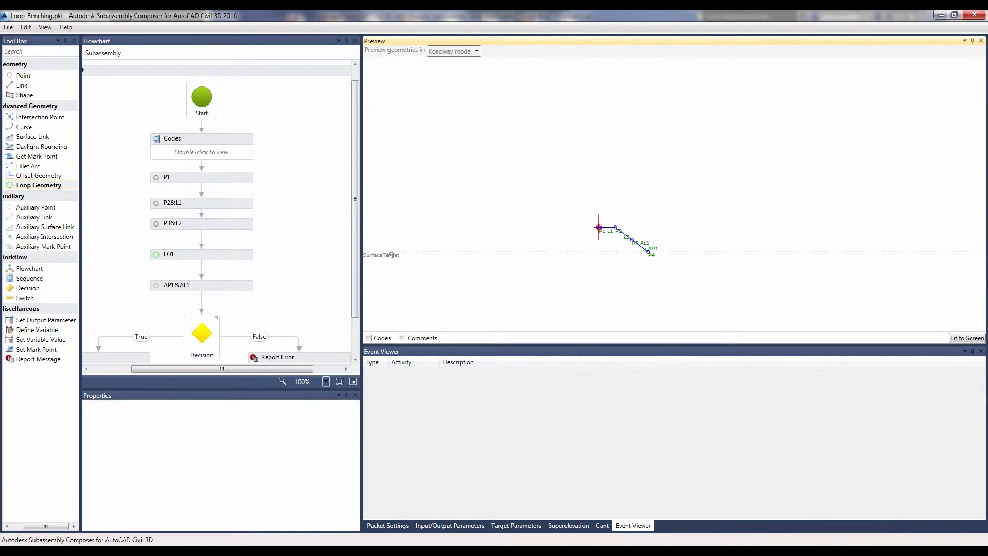
left_click_drag(394, 256, 411, 312)
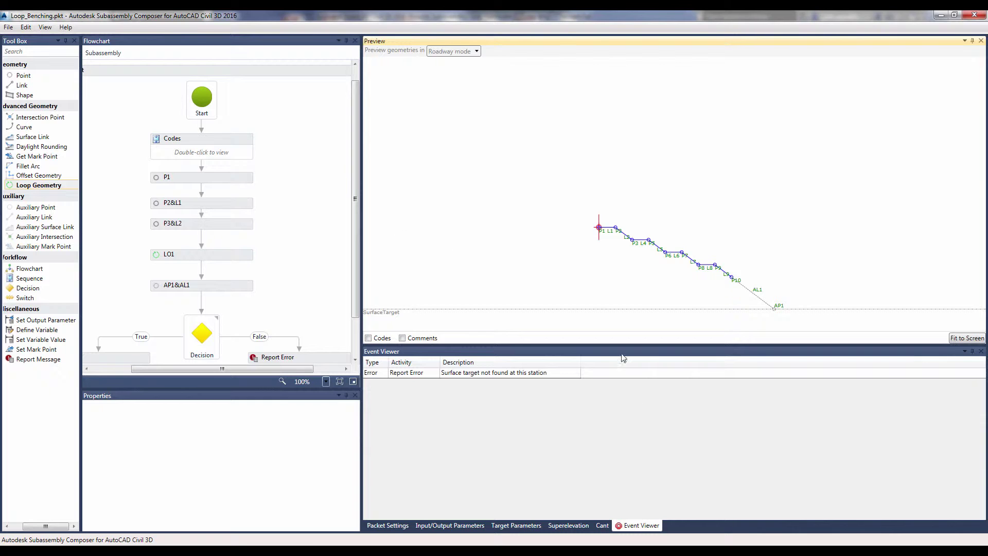
left_click(639, 528)
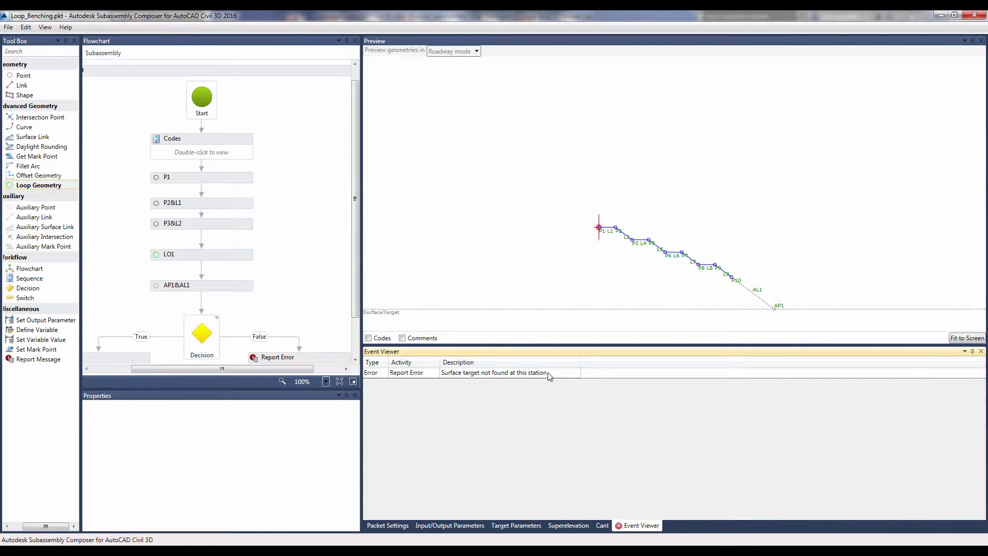
left_click_drag(37, 193, 637, 265)
mouse_move(643, 237)
left_mouse_down()
mouse_move(708, 277)
mouse_move(717, 271)
mouse_move(751, 308)
left_mouse_up()
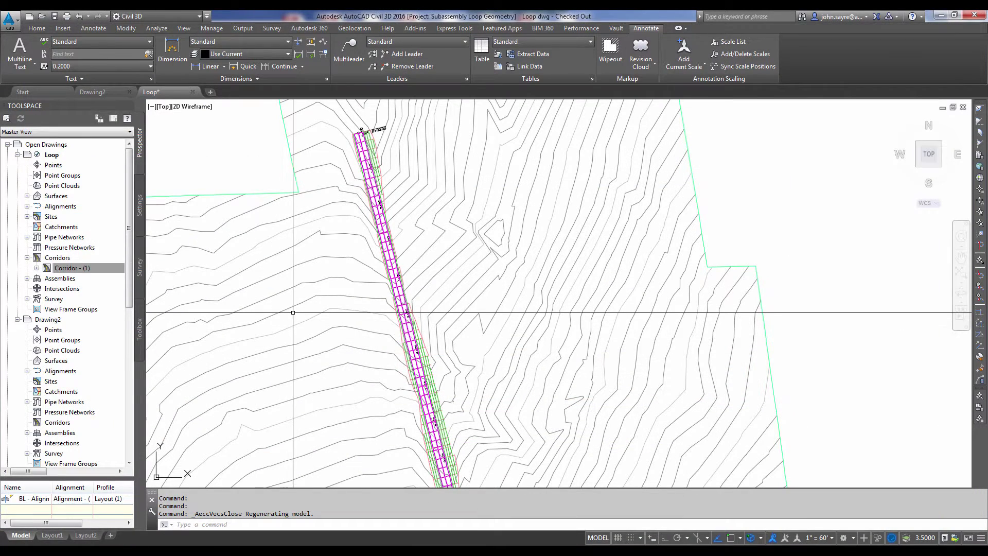
scroll(309, 309, "down", 1)
scroll(382, 293, "down", 2)
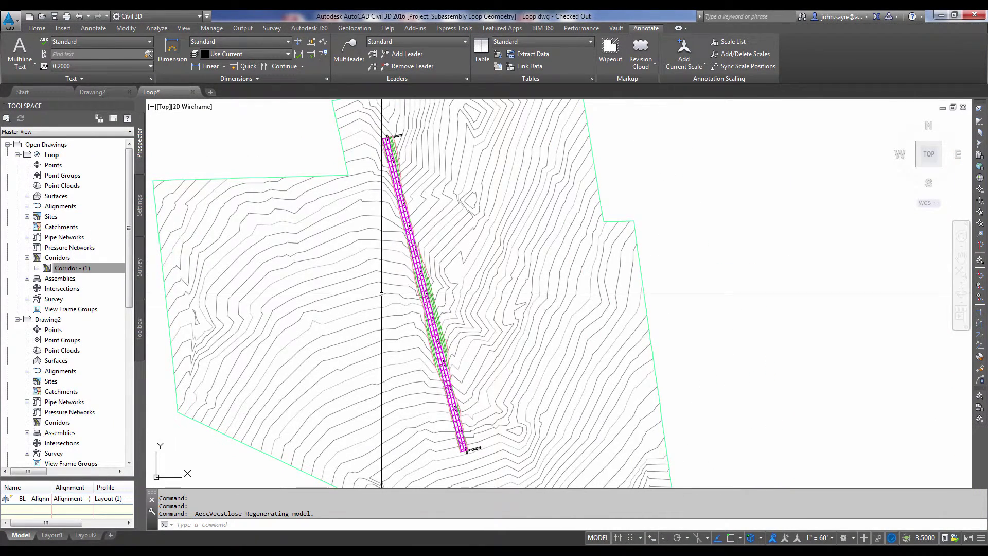
Pan to the Loop_Benching assembly and corridor, then select the corridor.
middle_click_drag(381, 294, 347, 390)
scroll(327, 162, "up", 5)
scroll(342, 165, "up", 3)
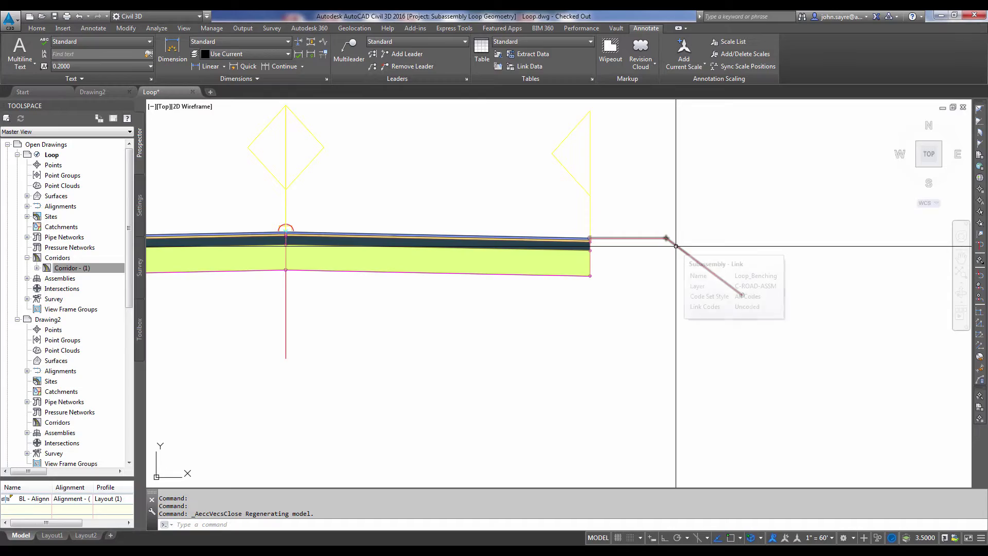
scroll(675, 246, "down", 5)
scroll(663, 303, "down", 3)
middle_click_drag(663, 303, 547, 189)
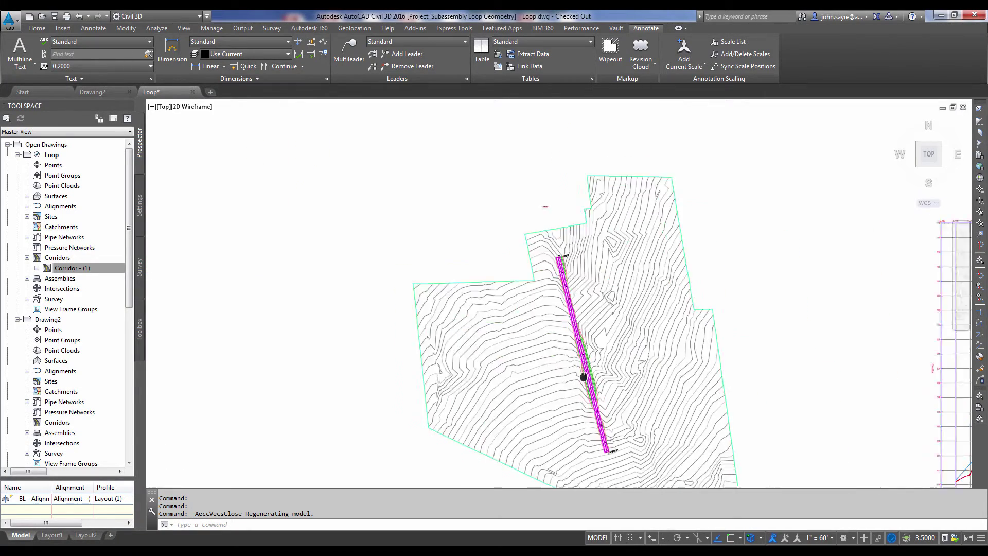
scroll(540, 320, "up", 2)
scroll(541, 324, "down", 1)
scroll(525, 288, "up", 4)
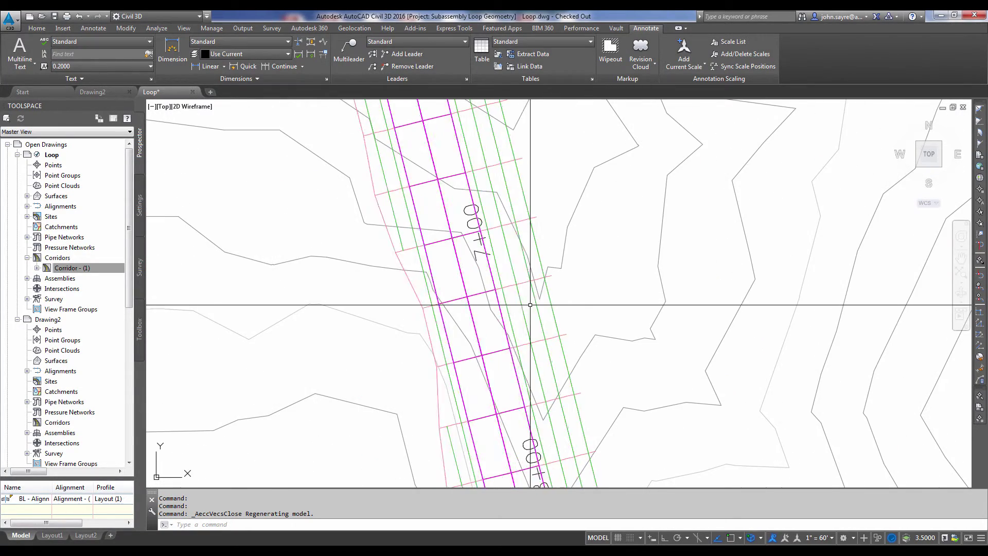
left_click(525, 284)
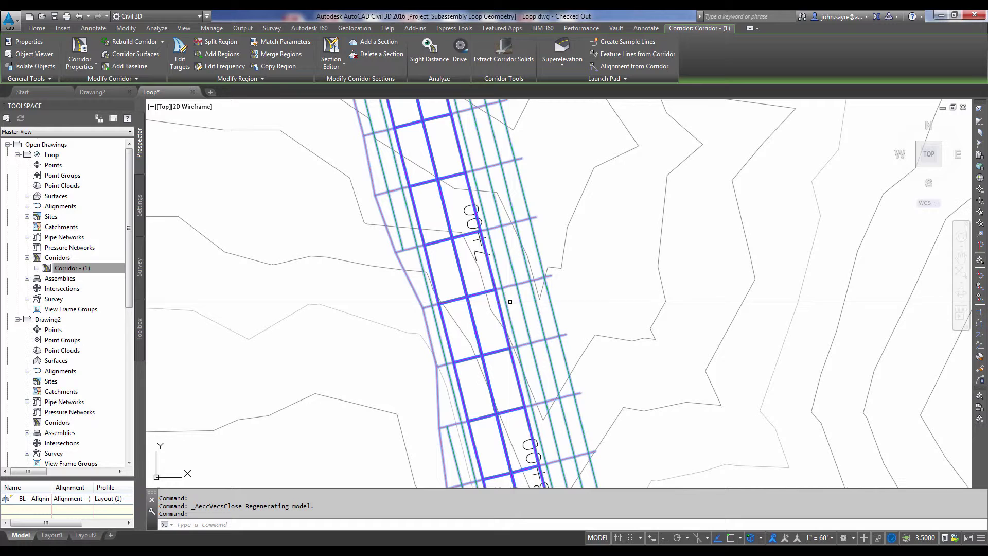
Open the corridor Section Editor and step back to station 4+50, showing the whole section.
left_click(331, 54)
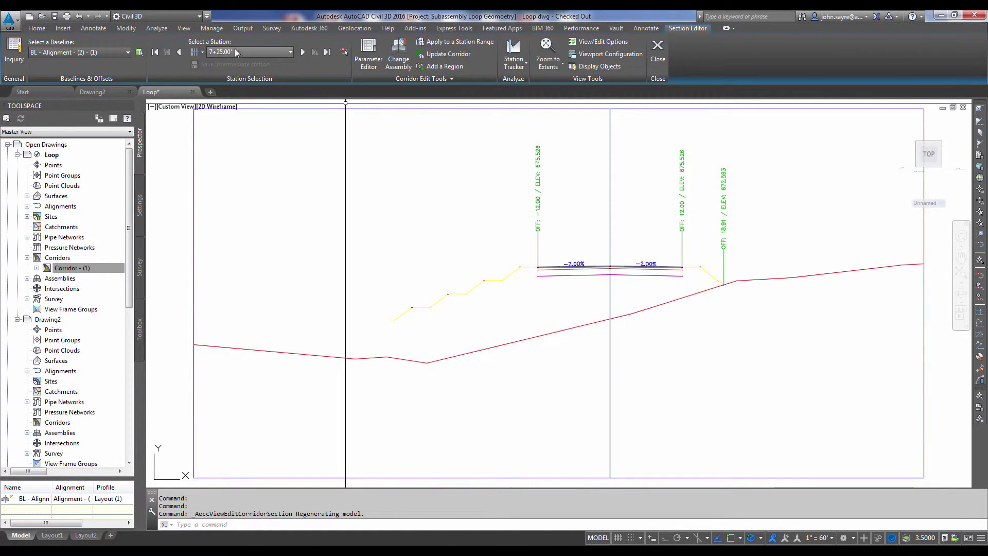
left_click(180, 52)
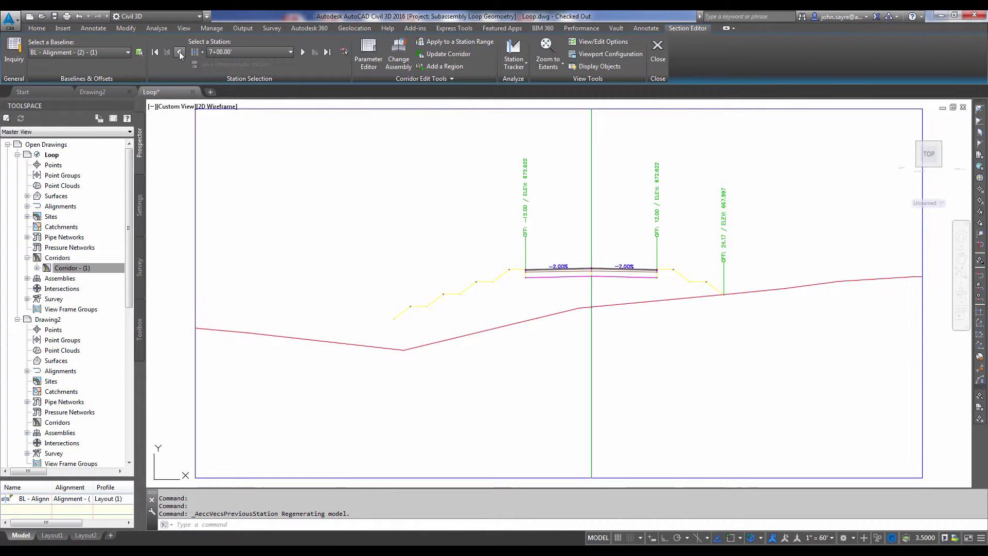
left_click(179, 52)
left_click(179, 52)
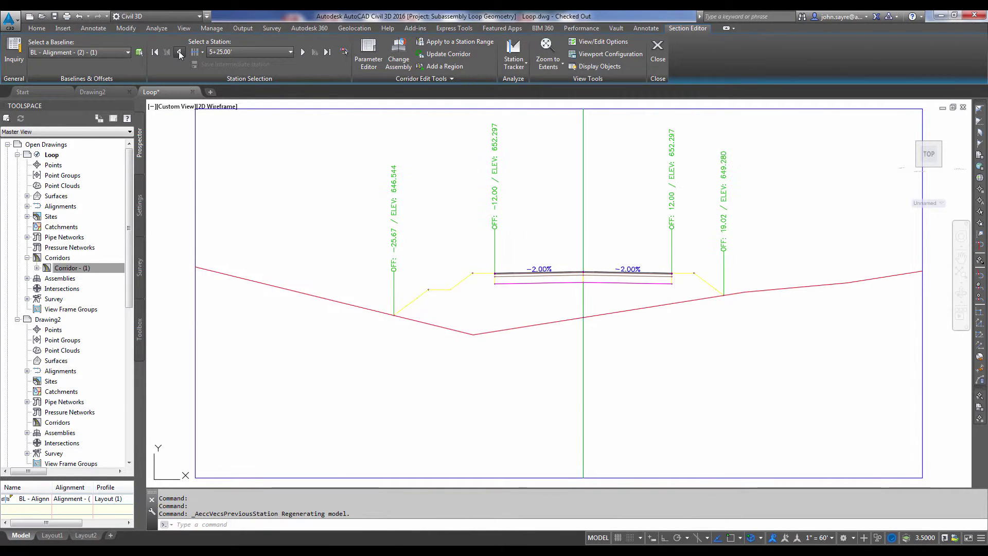
left_click(180, 51)
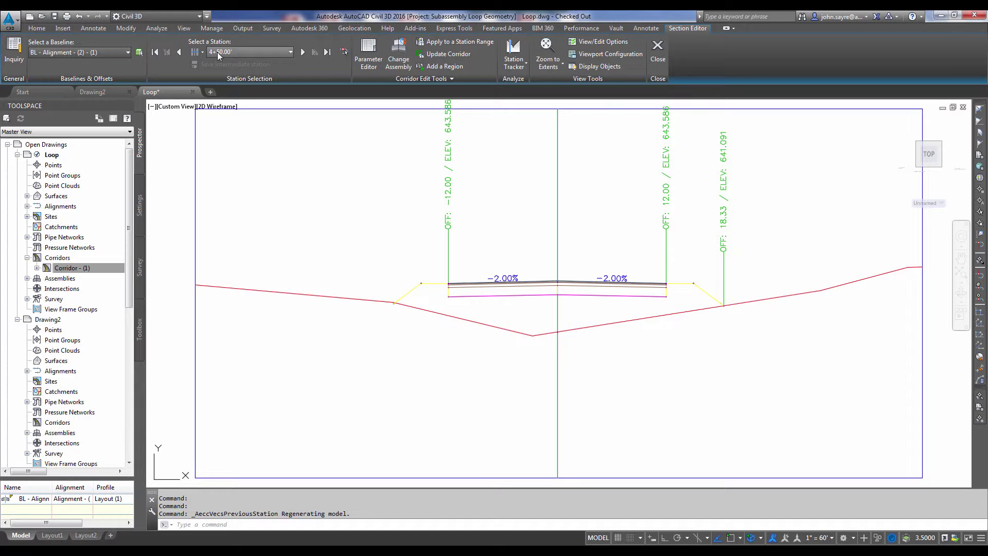
scroll(420, 293, "up", 4)
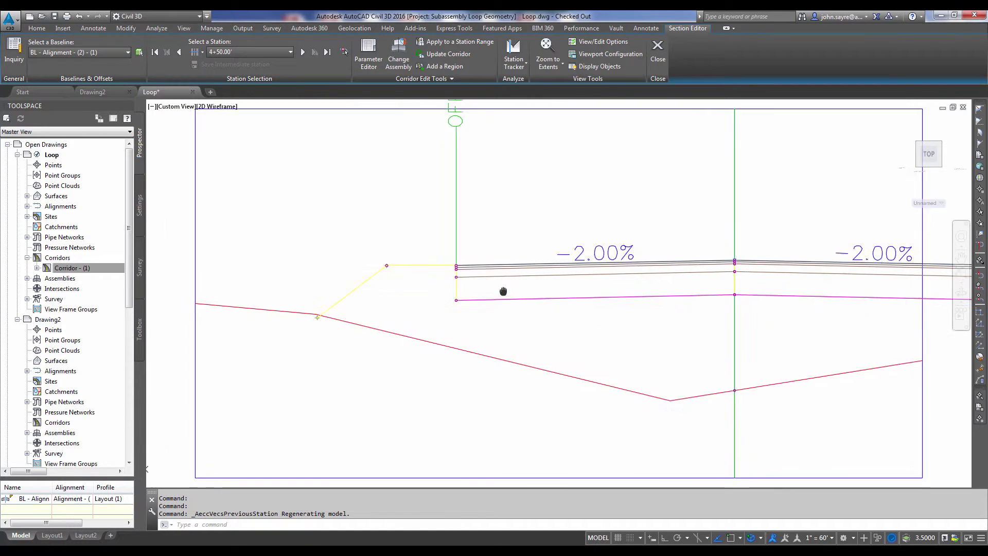
middle_click_drag(420, 293, 382, 284)
scroll(302, 286, "down", 2)
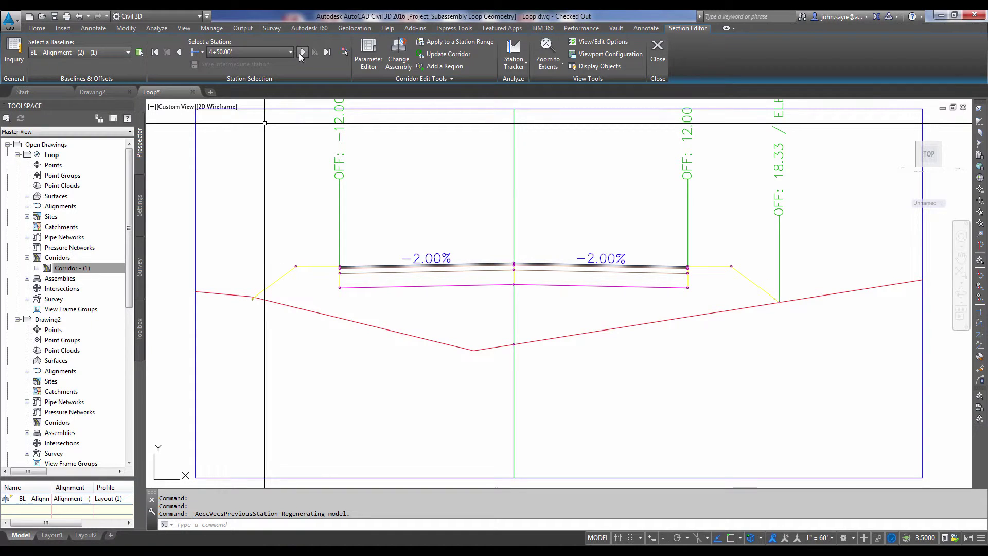
Advance to station 5+25 and select the left benching daylight subassembly.
left_click(303, 53)
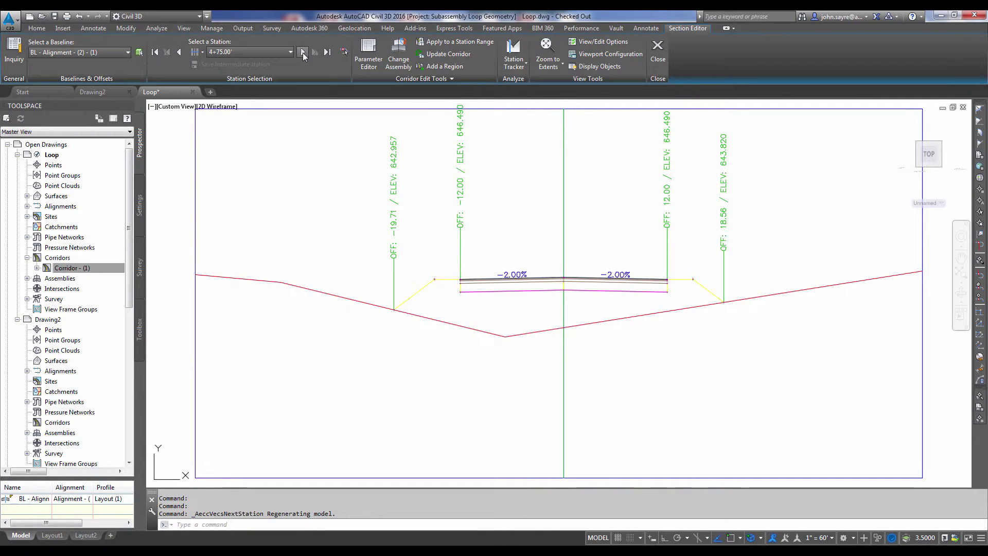
left_click(303, 53)
left_click(303, 53)
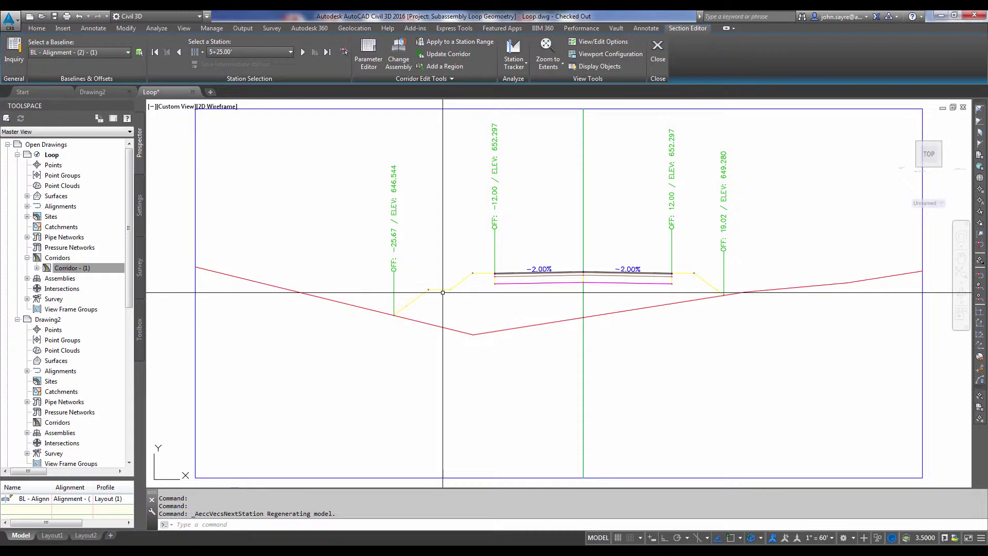
left_click(393, 315)
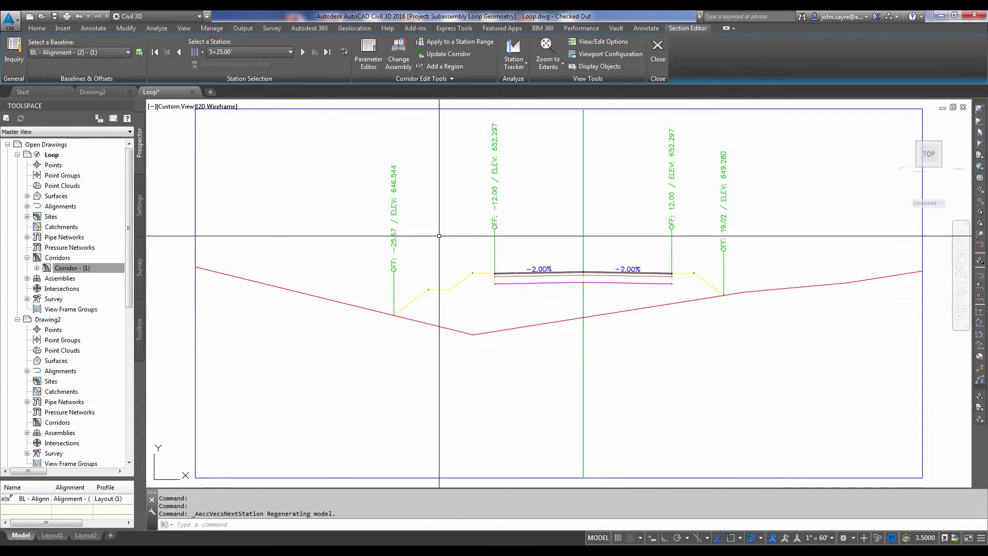
Step forward through stations 5+75 and 6+25 to station 6+50.
left_click(304, 52)
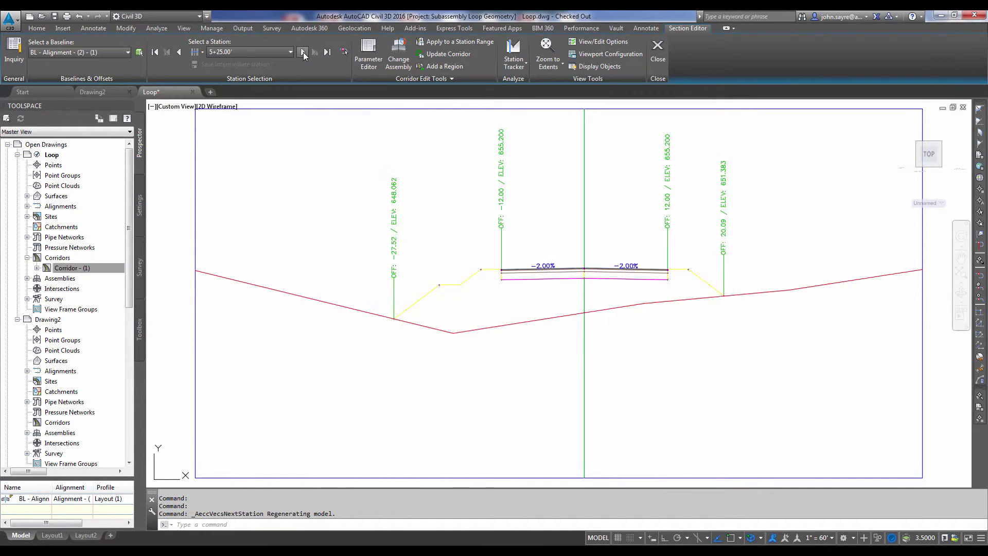
left_click(303, 52)
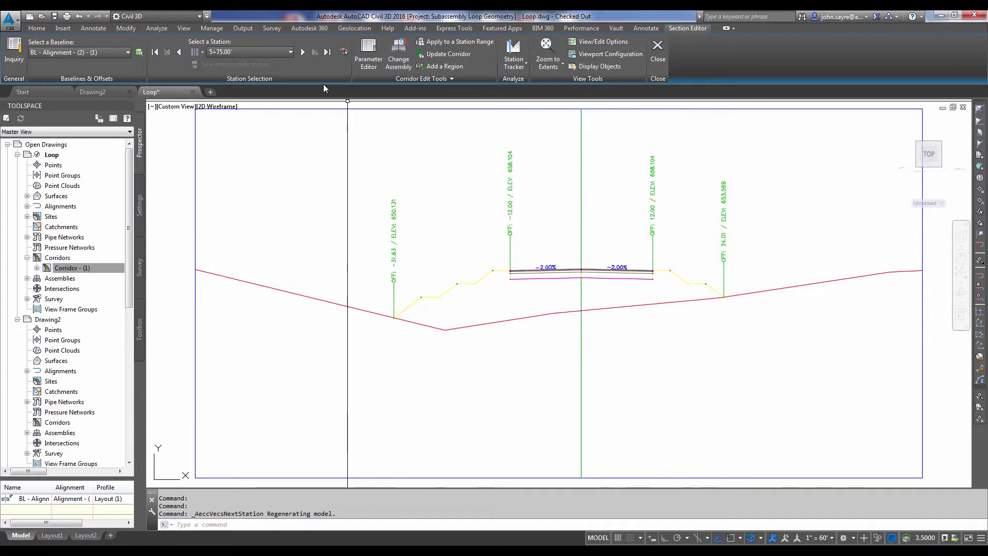
left_click(301, 53)
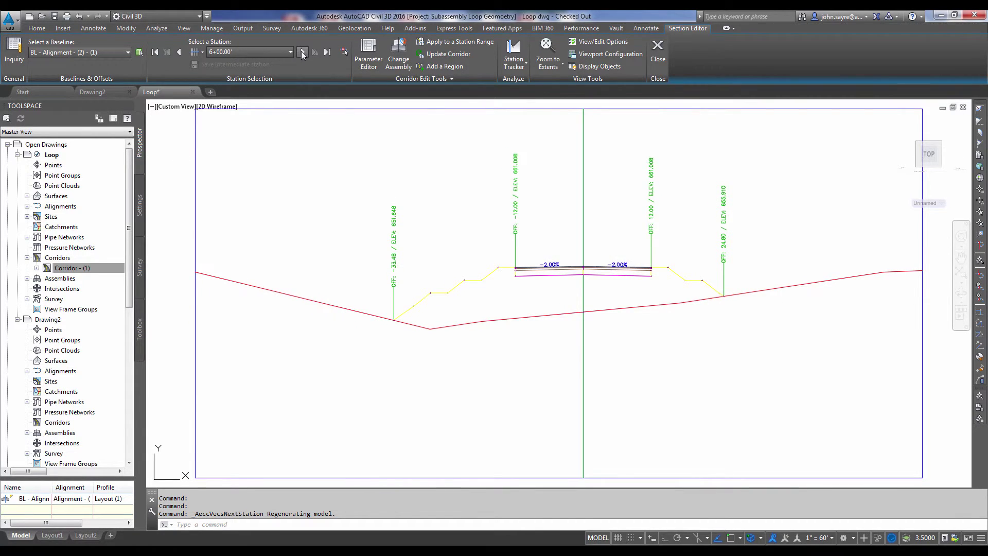
left_click(301, 51)
left_click(302, 52)
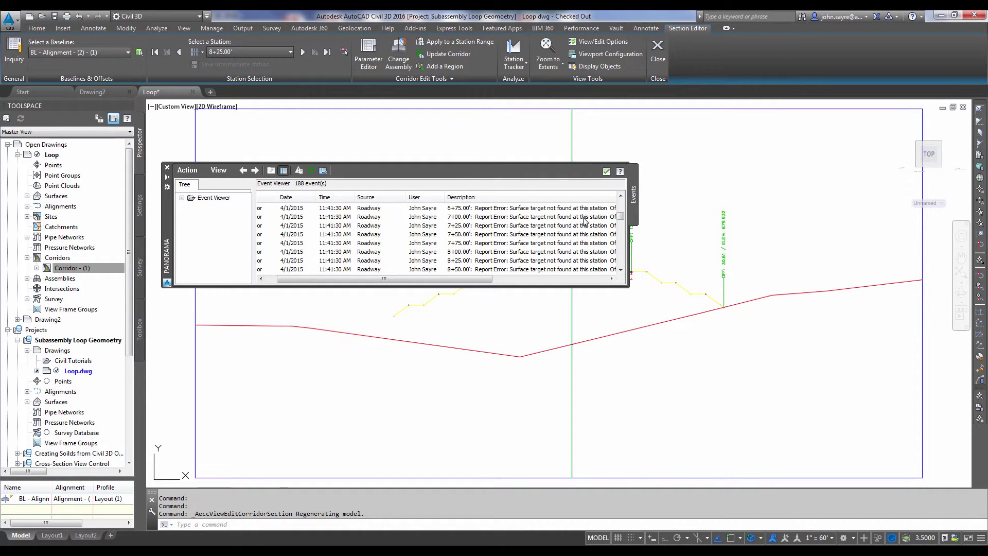
Drag the event log beside the cross-section to read its surface-target-not-found errors.
left_click_drag(170, 203, 669, 207)
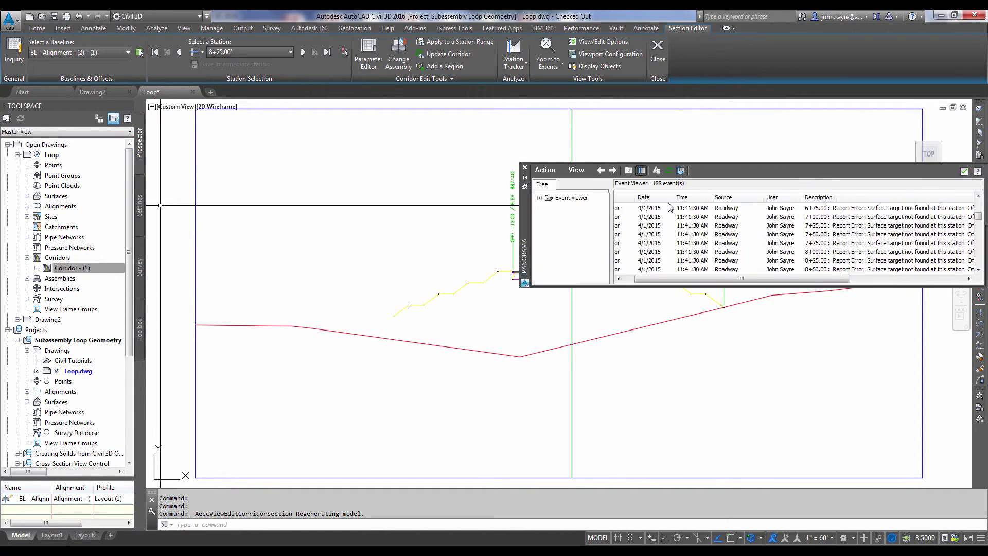